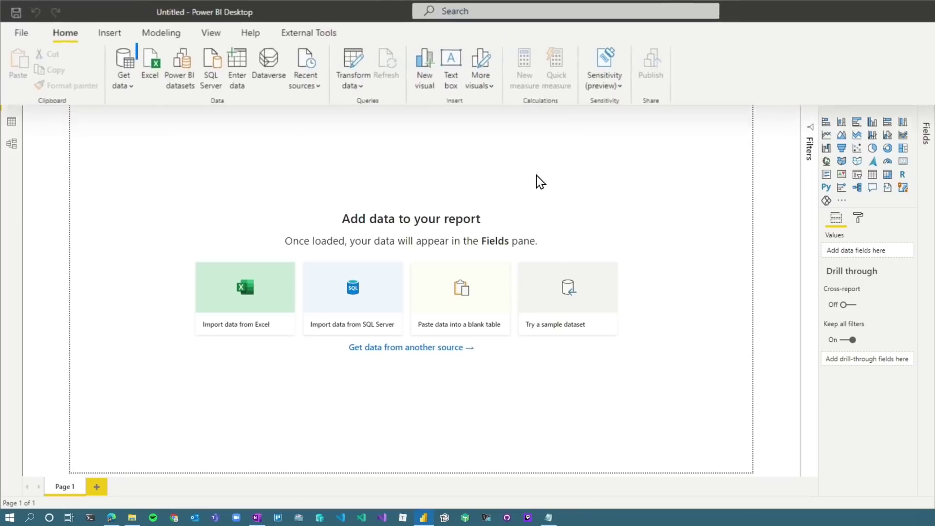
Open the SQL Server database connection form from Get data and expand its Advanced options
click(104, 57)
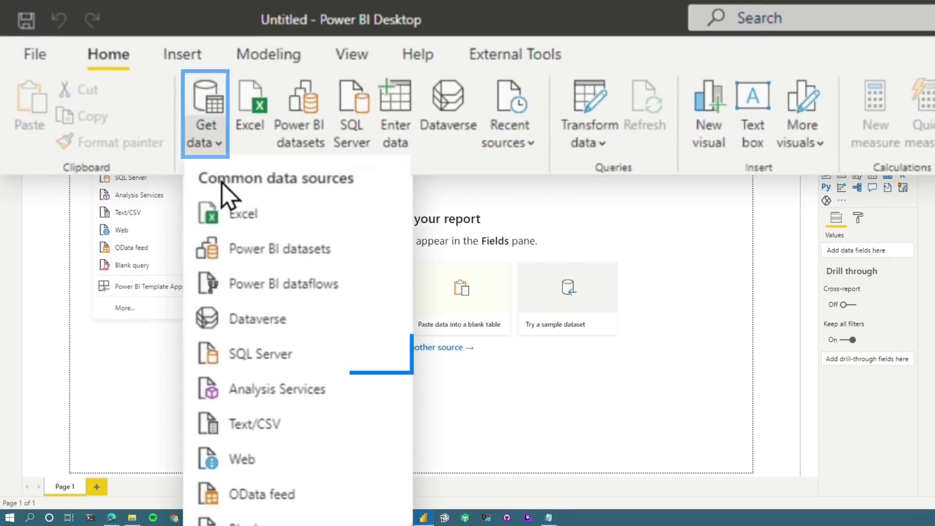
click(267, 352)
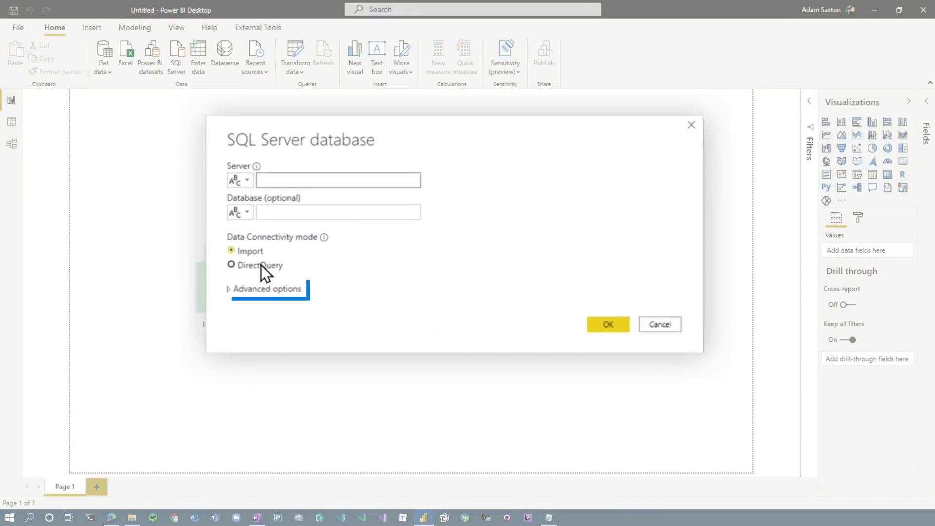
click(314, 295)
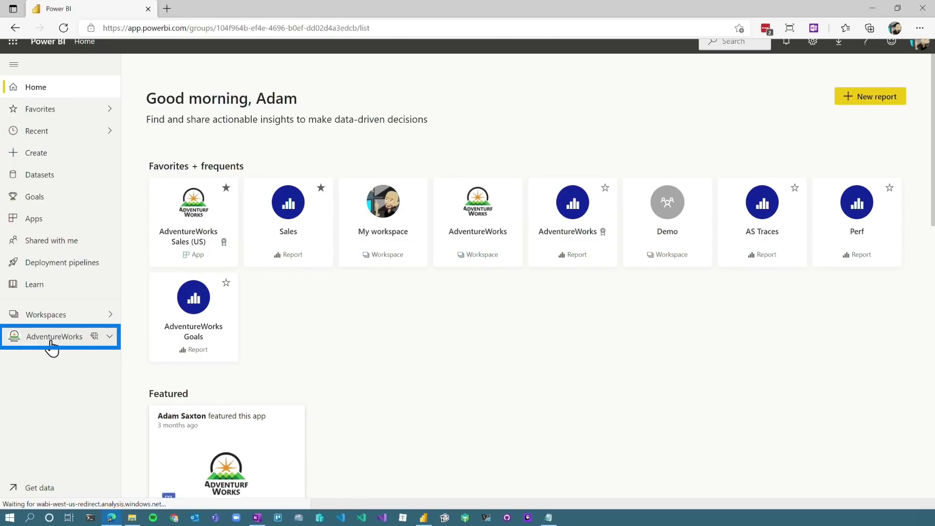
Create a dataflow selecting all pbi_InternetSales rows from giac.database.windows.net AdventureWorksDW
click(149, 111)
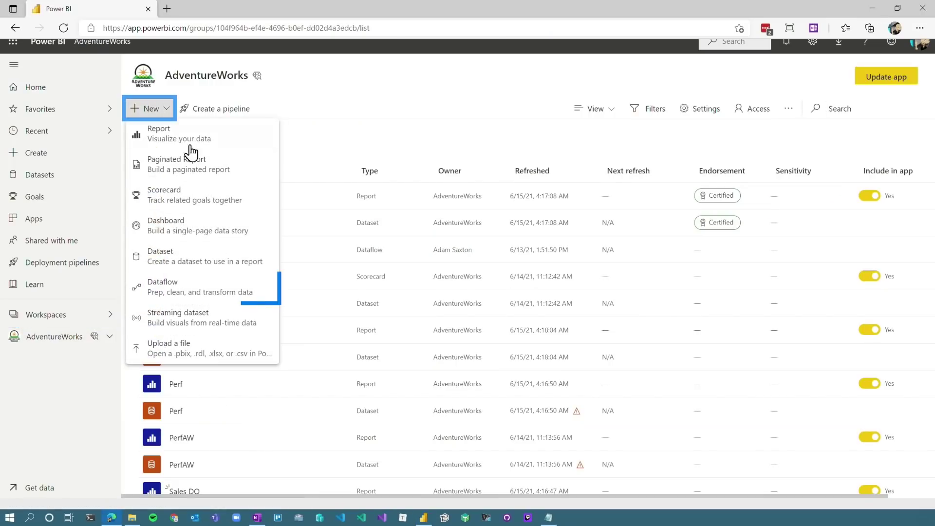
click(171, 295)
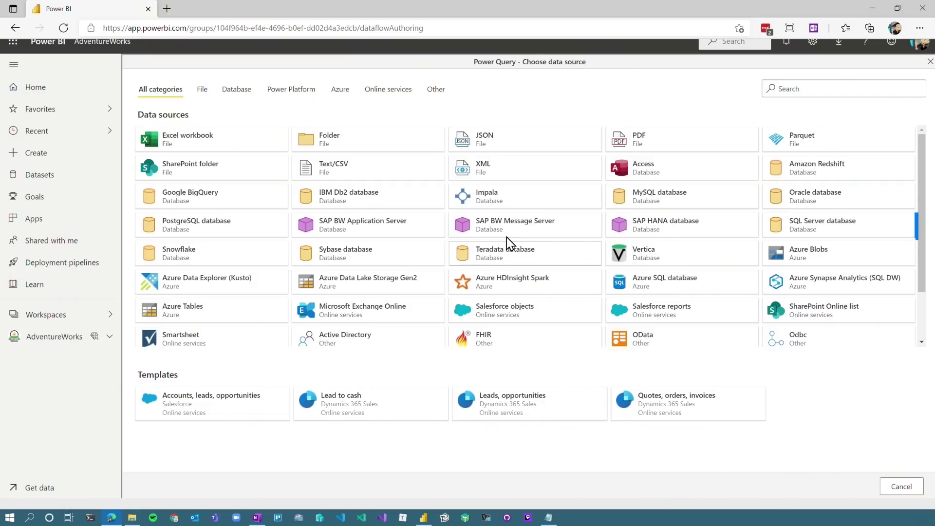
click(828, 227)
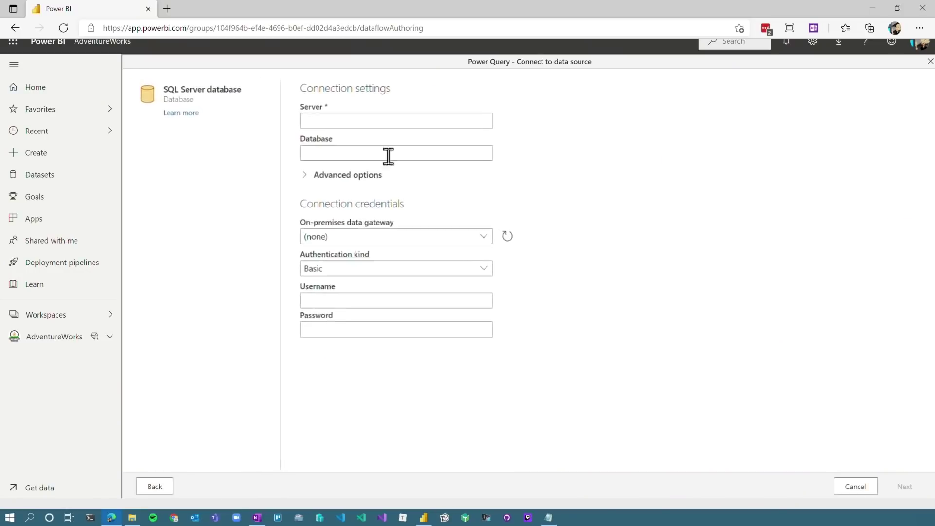
click(400, 130)
text(giac.database.windows.net)
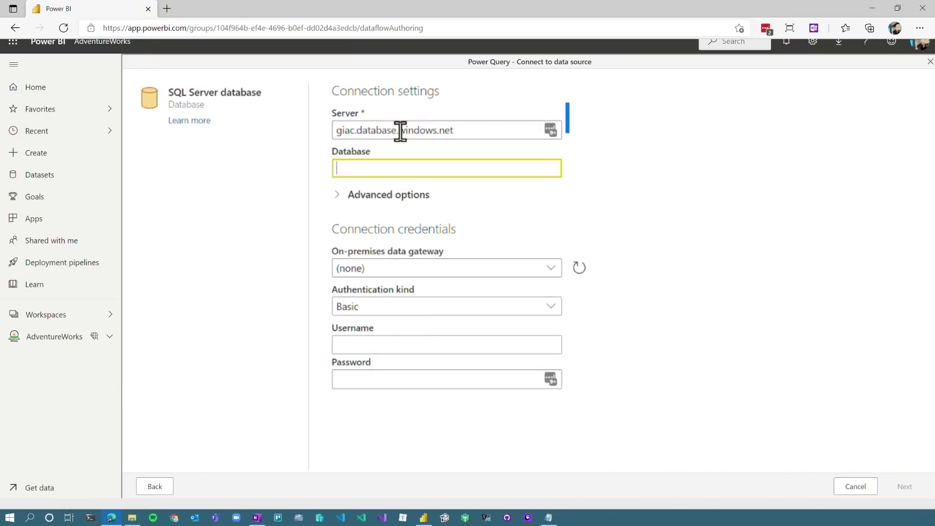
click(381, 196)
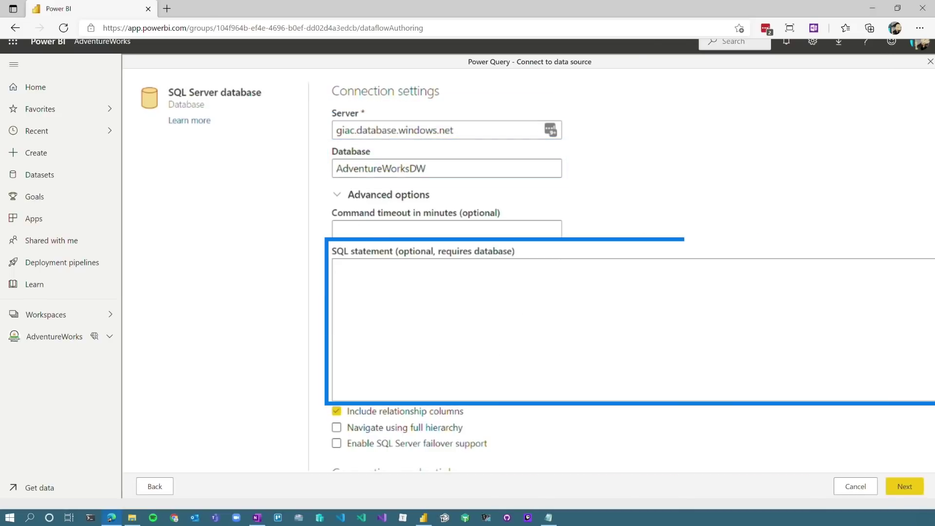
text(select * from pbi_InternetSales)
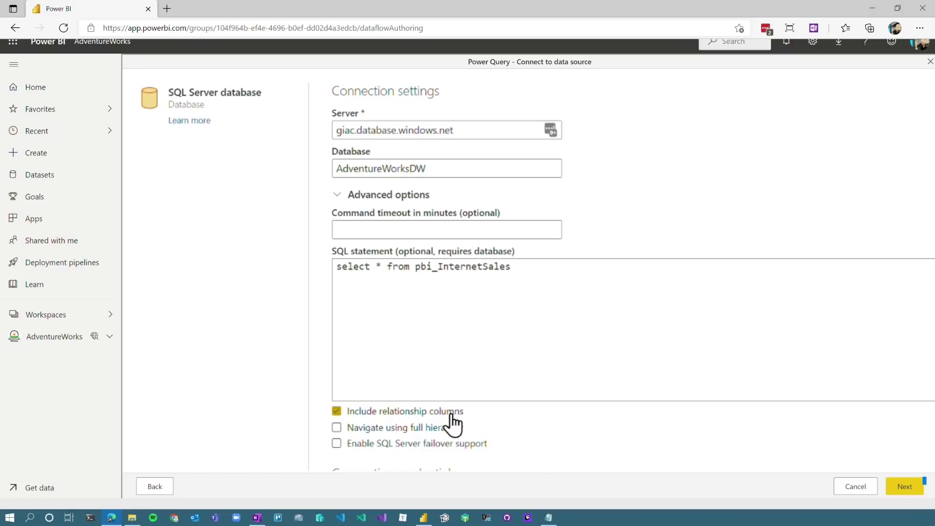
click(905, 485)
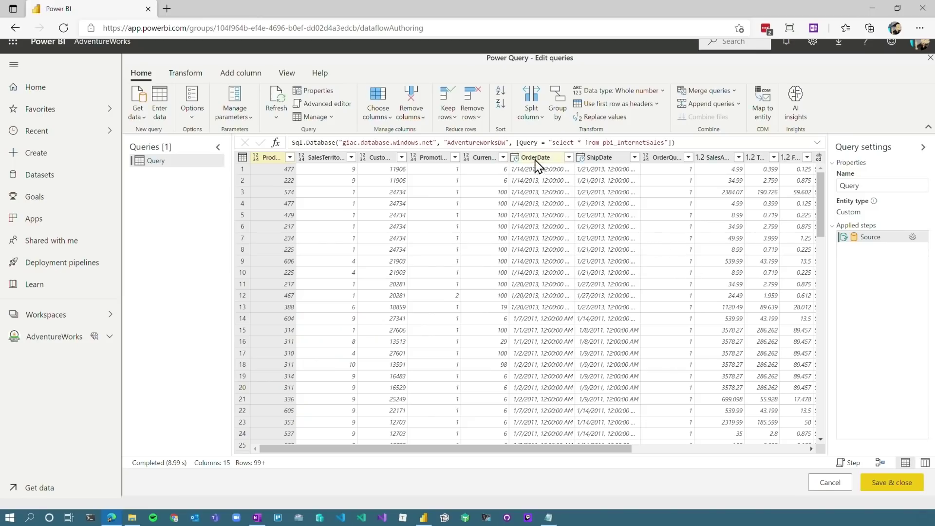
Rename columns to Order Date, Order Quantity and Sales Amount, and save the dataflow as Sales
click(669, 158)
text(r Quantity)
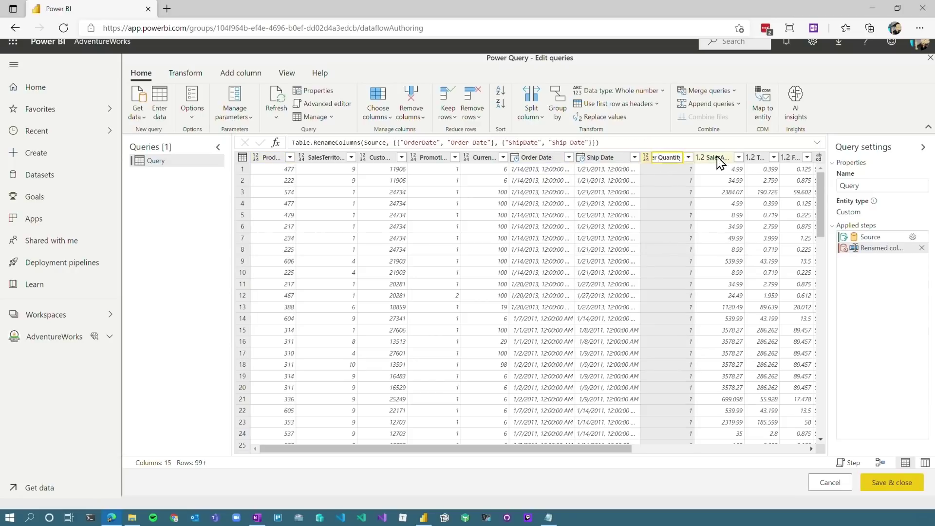
click(721, 159)
click(763, 162)
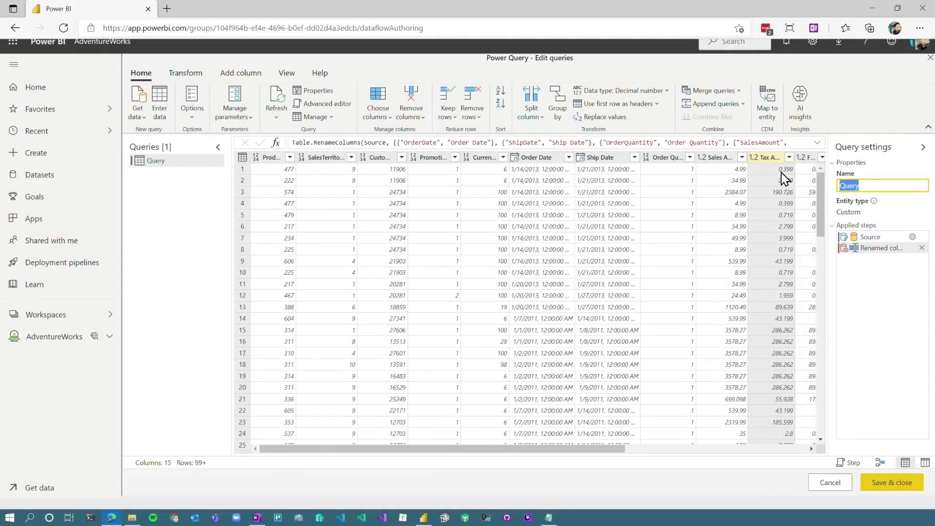
text(Internet Sales)
click(886, 483)
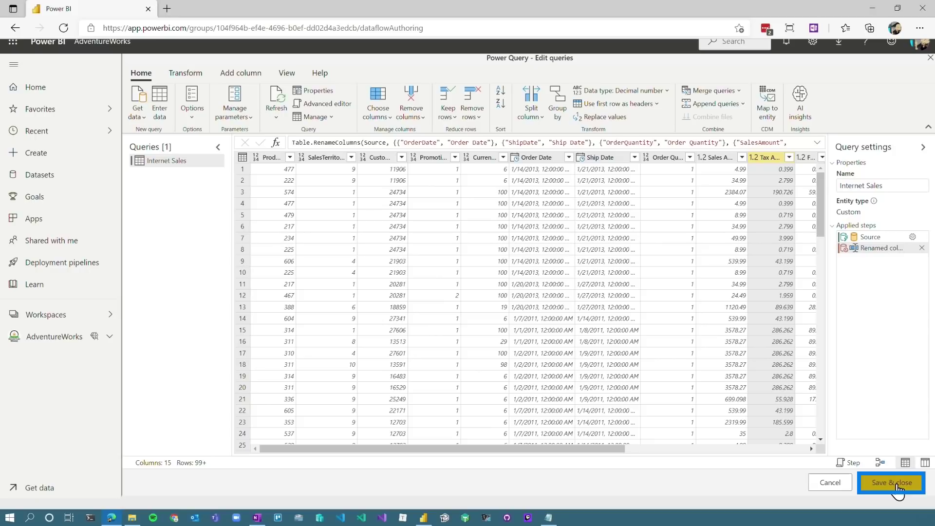
text(Sales)
click(512, 367)
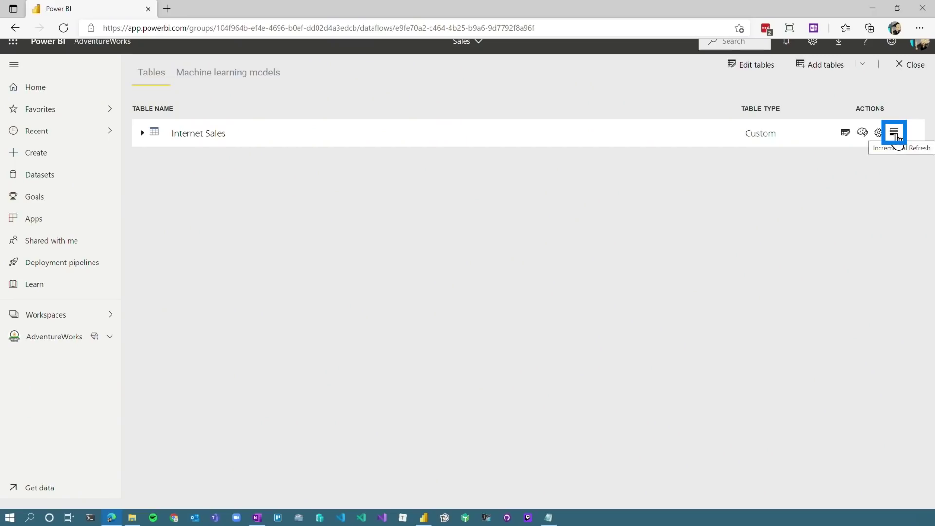
Turn on incremental refresh by Order Date, storing 10 years and refreshing 1 year
click(895, 133)
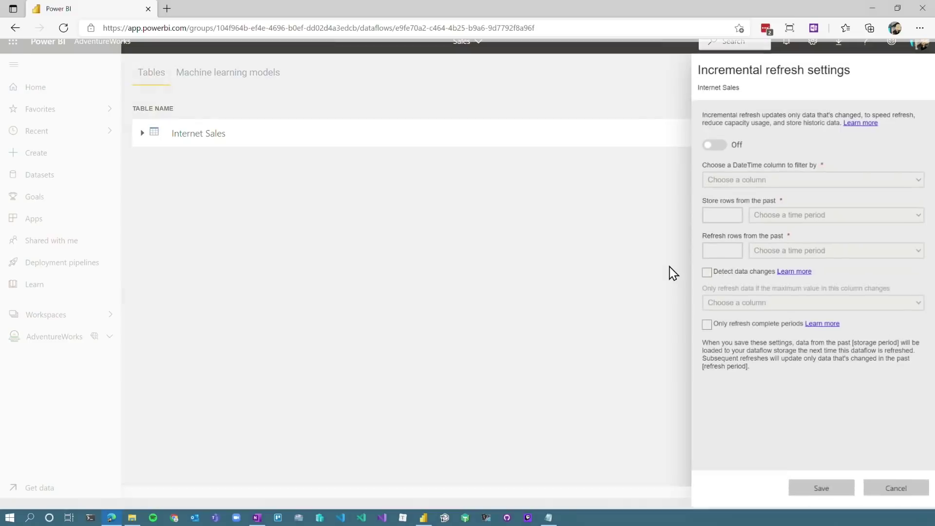
click(584, 152)
click(649, 211)
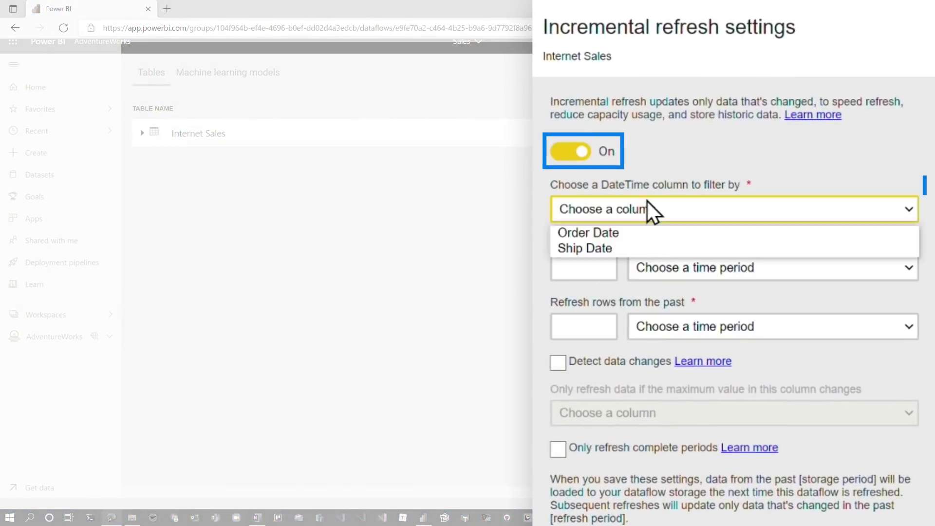
click(621, 234)
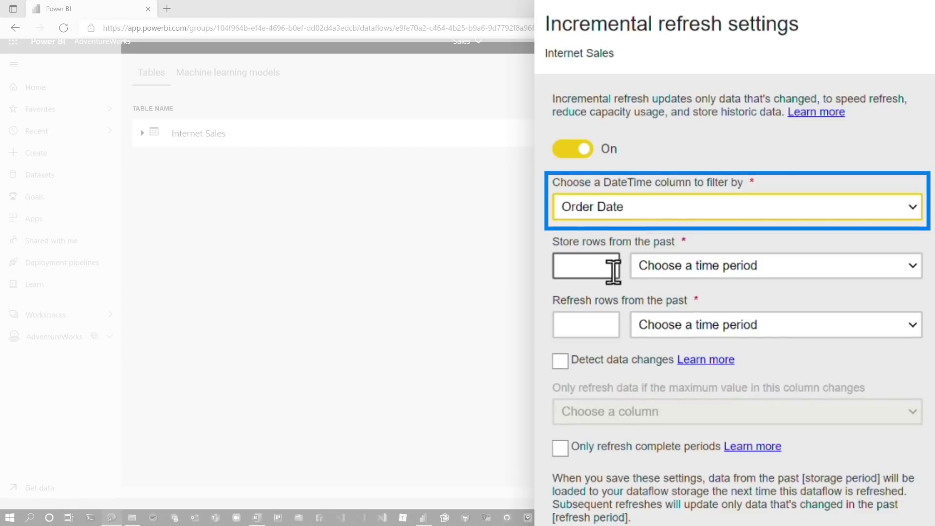
click(586, 265)
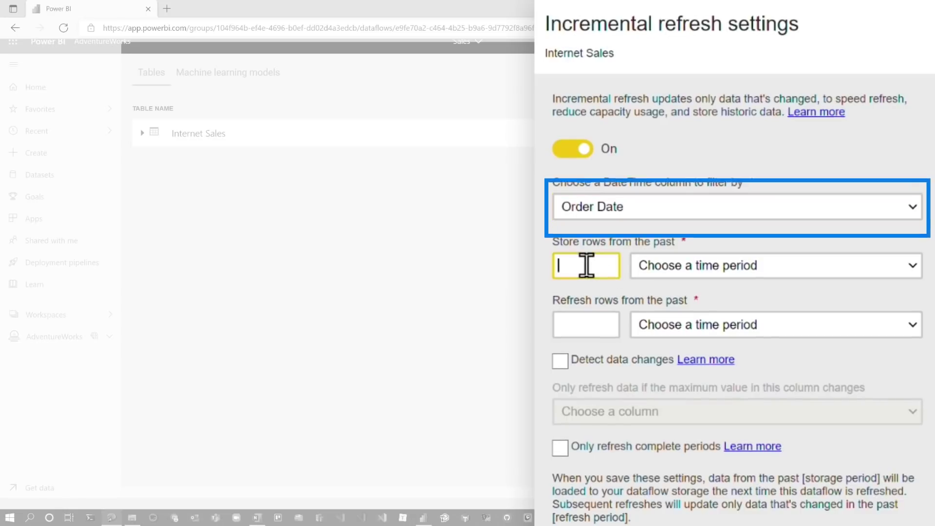
text(10)
click(792, 265)
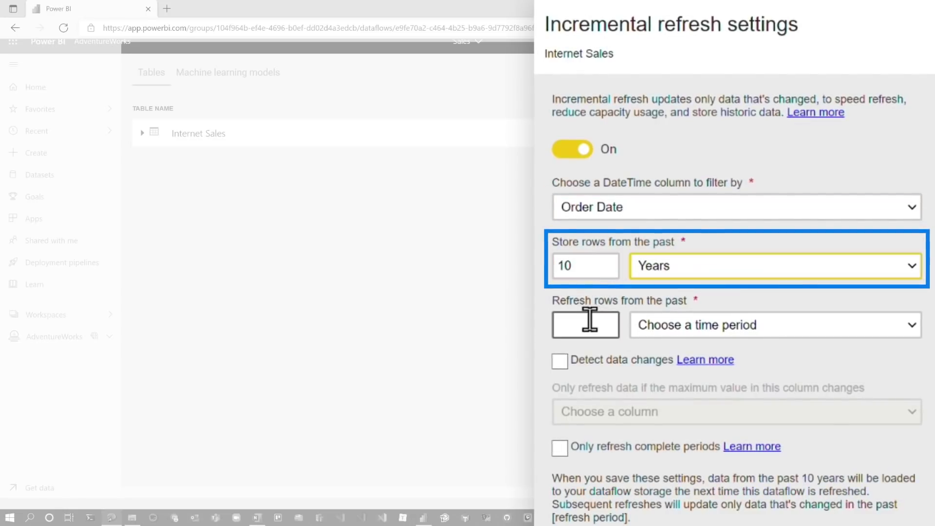
click(590, 325)
text(1)
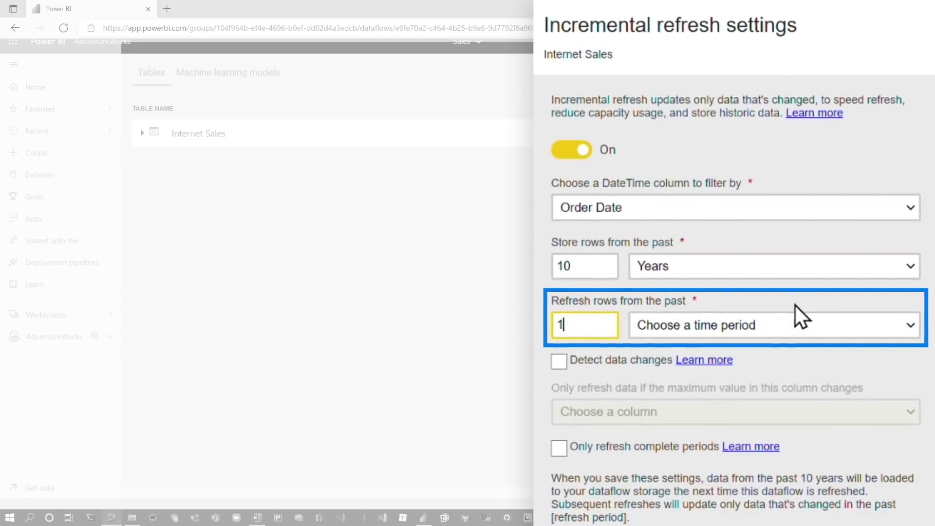
click(760, 330)
click(680, 396)
scroll(566, 419, down, 3)
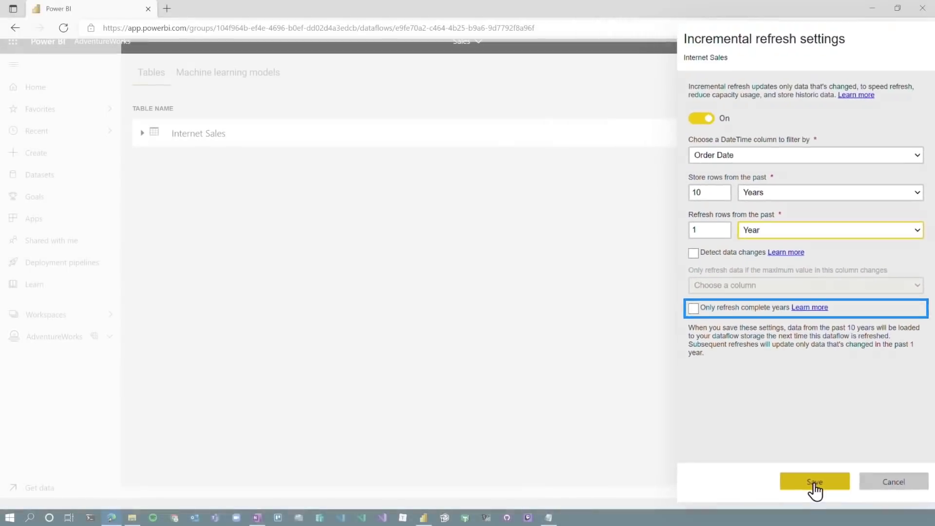
click(800, 486)
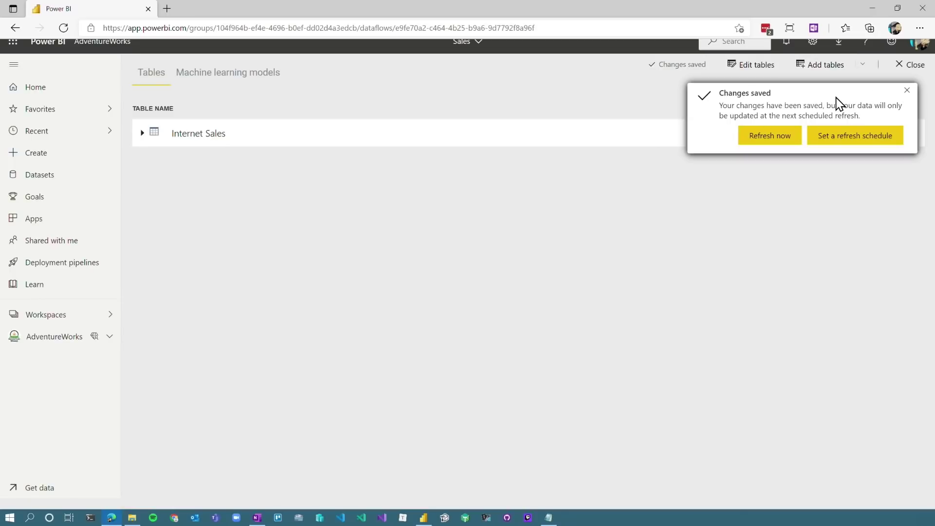
Dismiss the Changes saved notice and open the Internet Sales query's M code
click(909, 95)
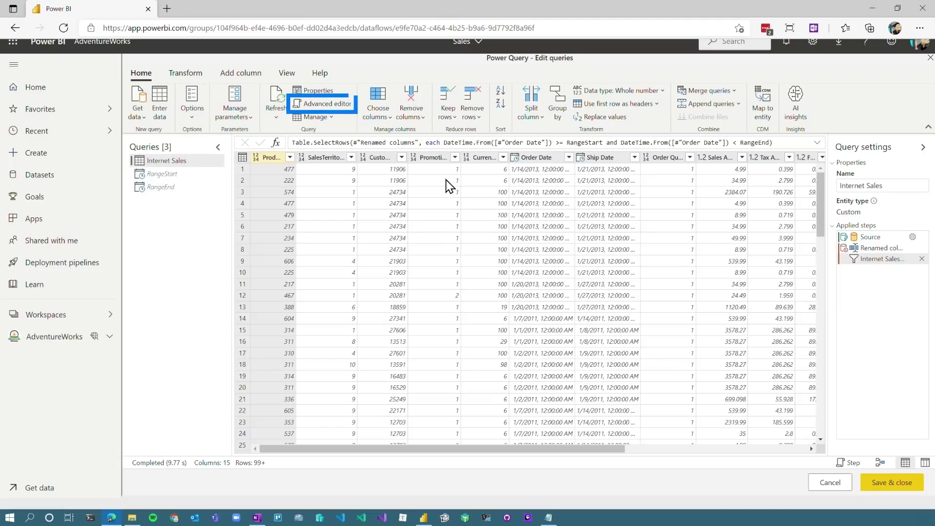
click(327, 105)
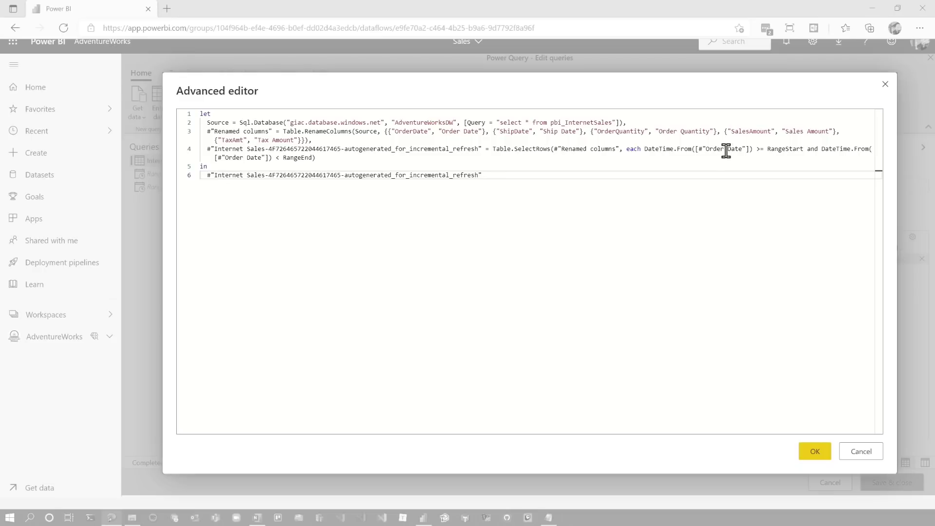
Inspect the RangeStart/RangeEnd filter line, cancel the editor, and select the Order Date column
triple_click(338, 159)
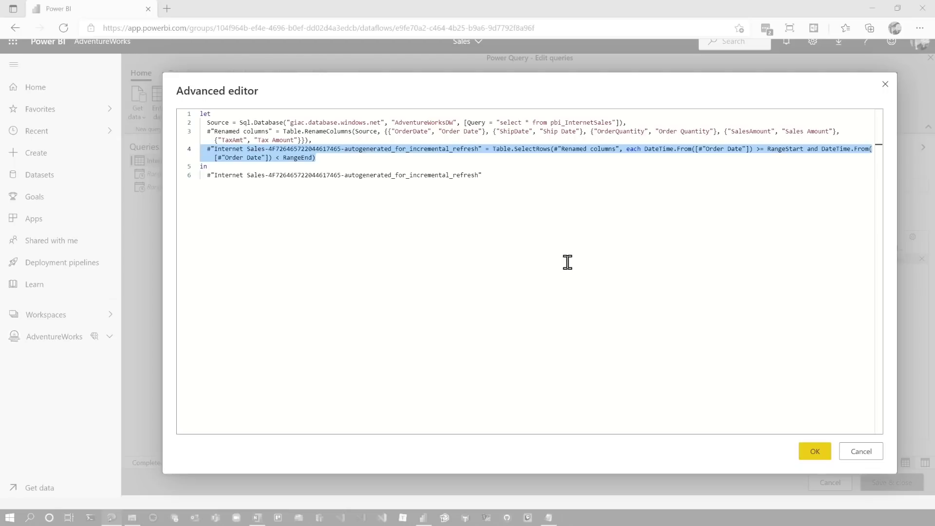
key(ctrl+plus)
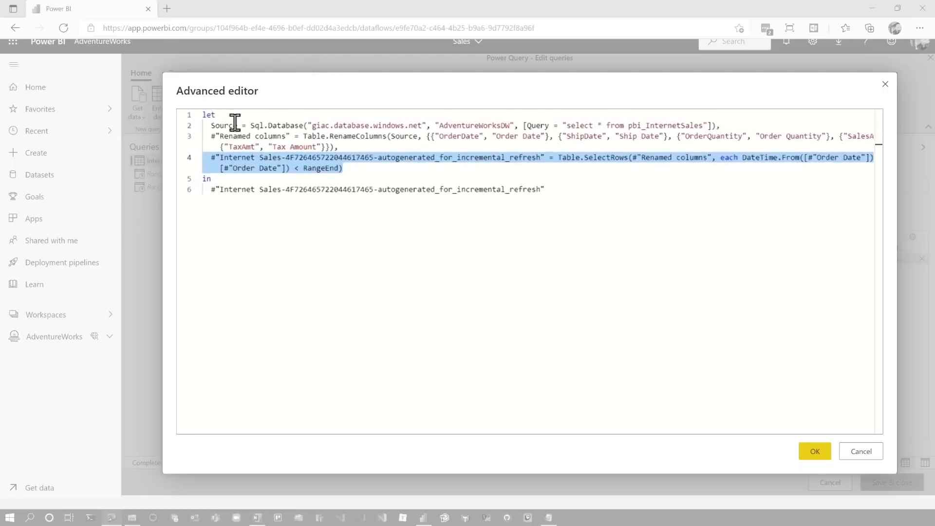
key(ctrl+plus)
key(ctrl+plus)
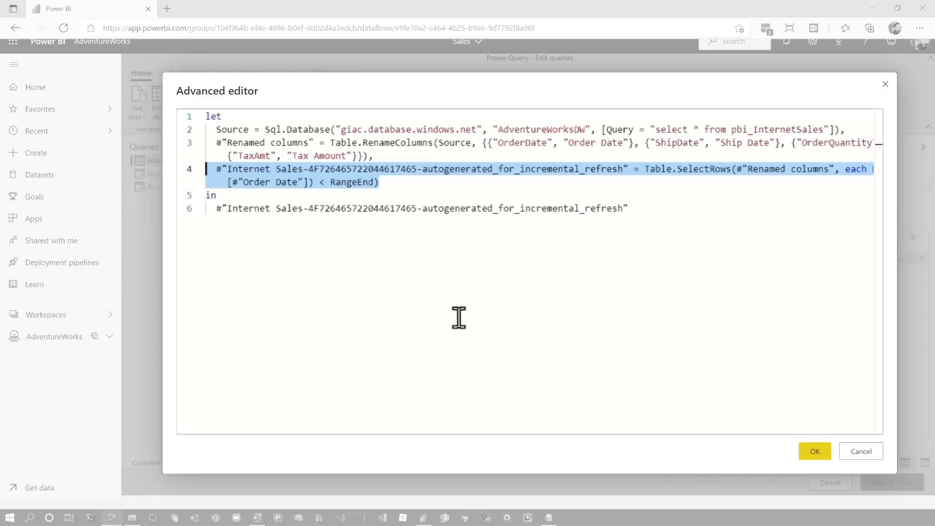
key(ctrl+minus)
key(ctrl+minus)
key(ctrl+minus)
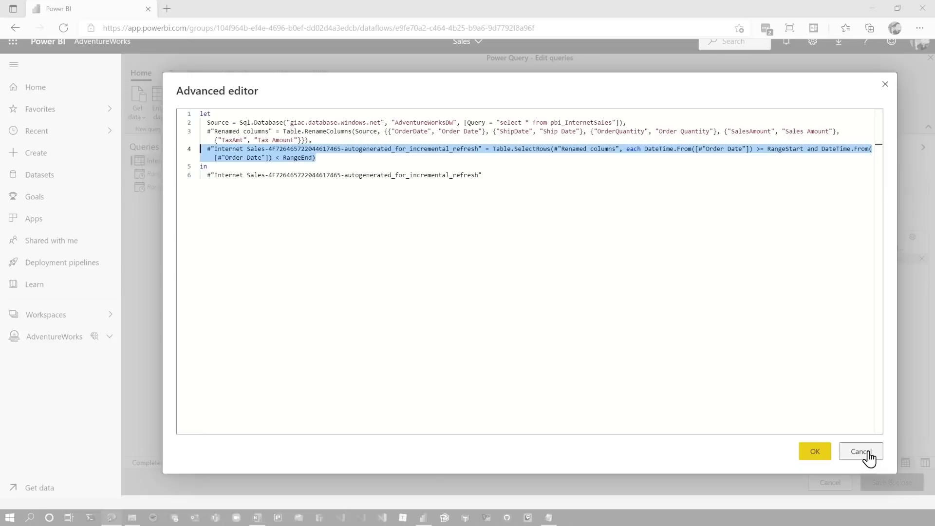
click(865, 457)
click(539, 159)
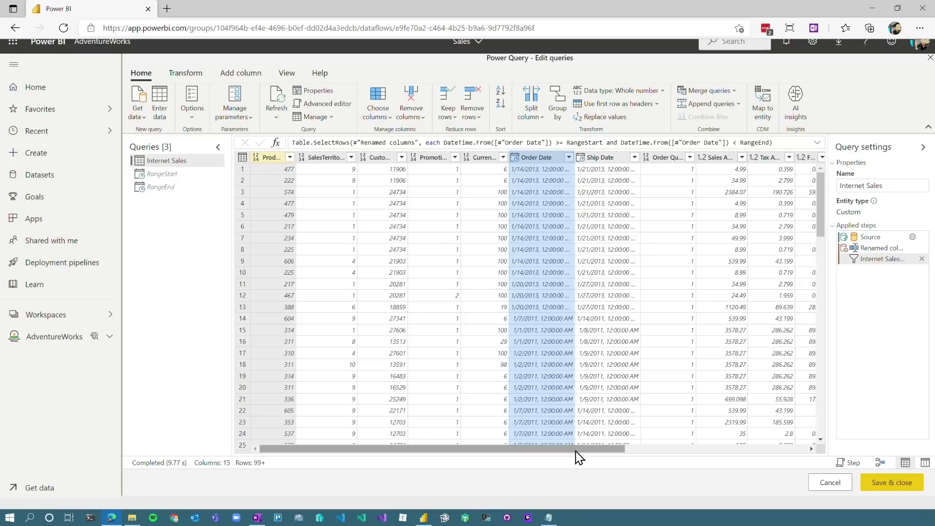
drag(576, 449, 790, 473)
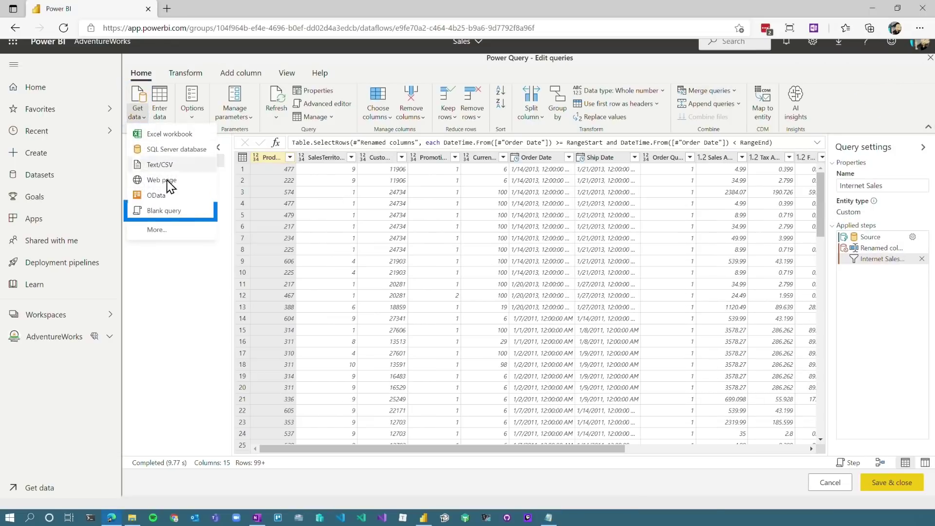
Create a blank-query function named DateKey returning Year*10000 + Month*100 + Day
click(160, 209)
text((x as datetime) => Date.Year(x)*10000 + Date.Month(x)*100 + Date.Day(x))
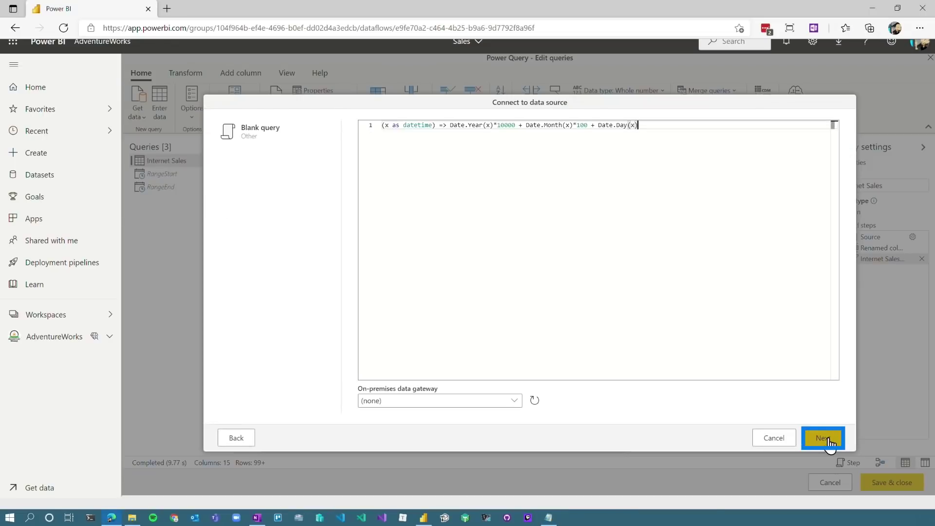
click(824, 440)
text(DateKey)
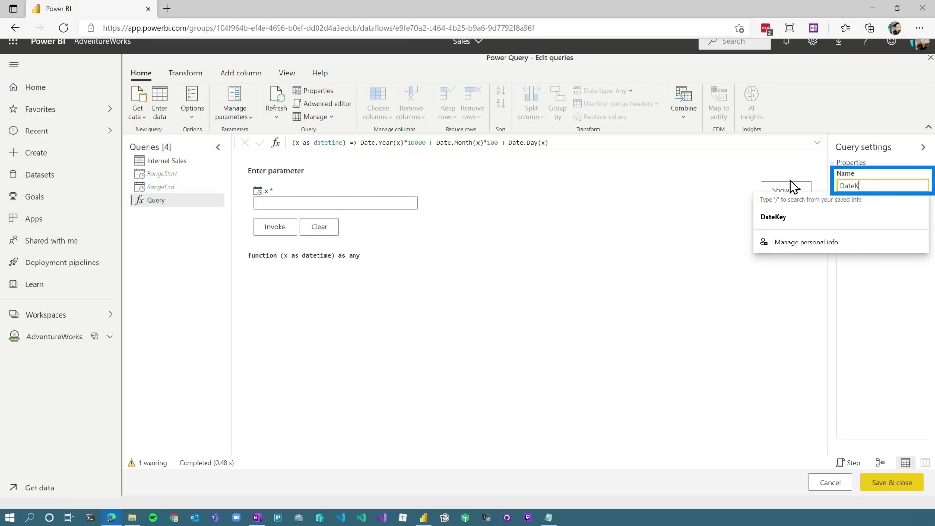
key(Return)
click(285, 201)
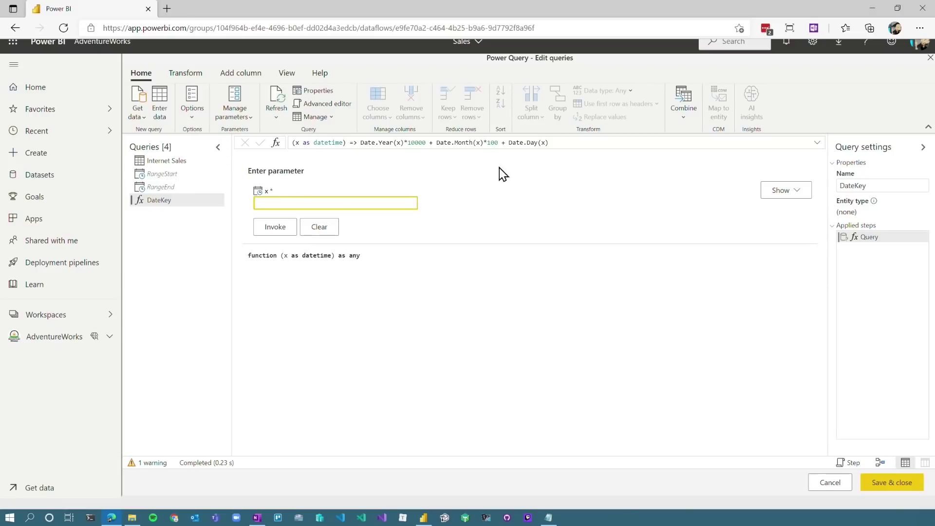
right_click(179, 162)
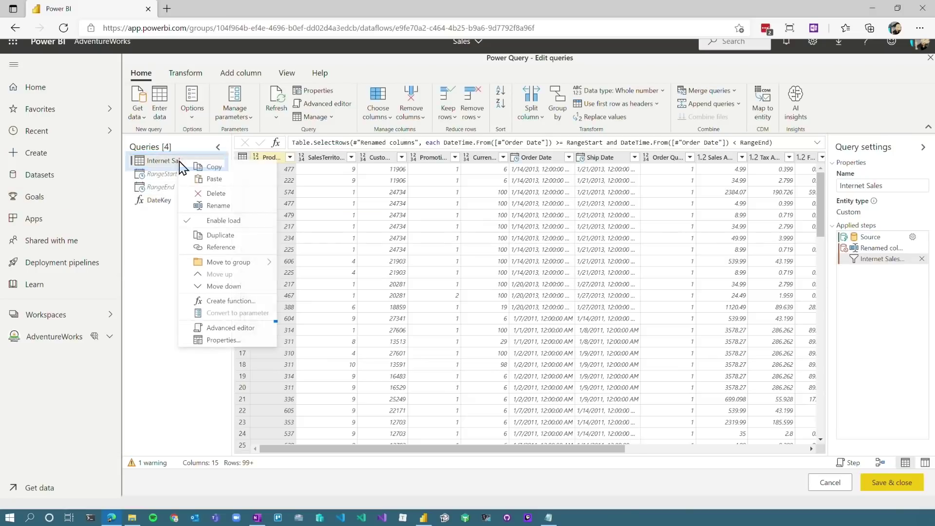
Add startDate = DateKey(RangeStart) and endDate = DateKey(RangeEnd) lines after let
click(228, 329)
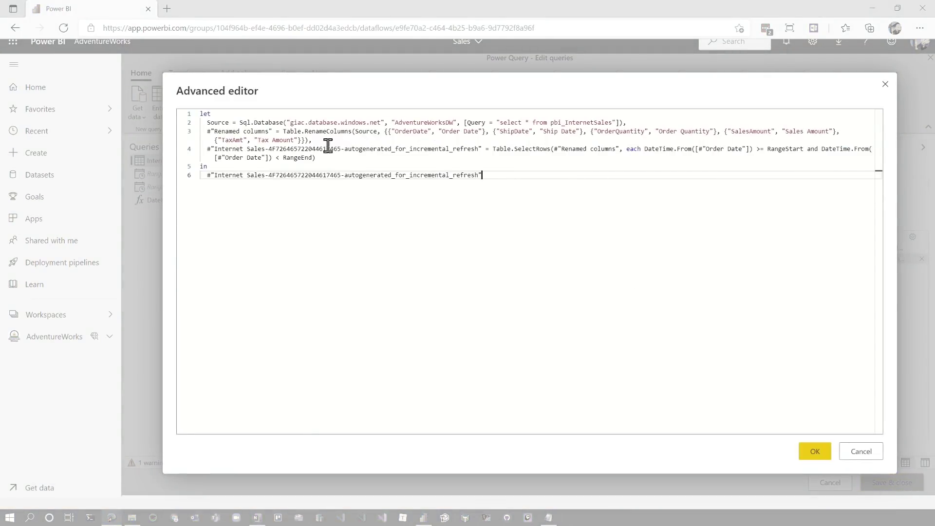
click(236, 116)
key(ctrl+plus)
key(ctrl+plus)
key(Return)
text(startDate = )
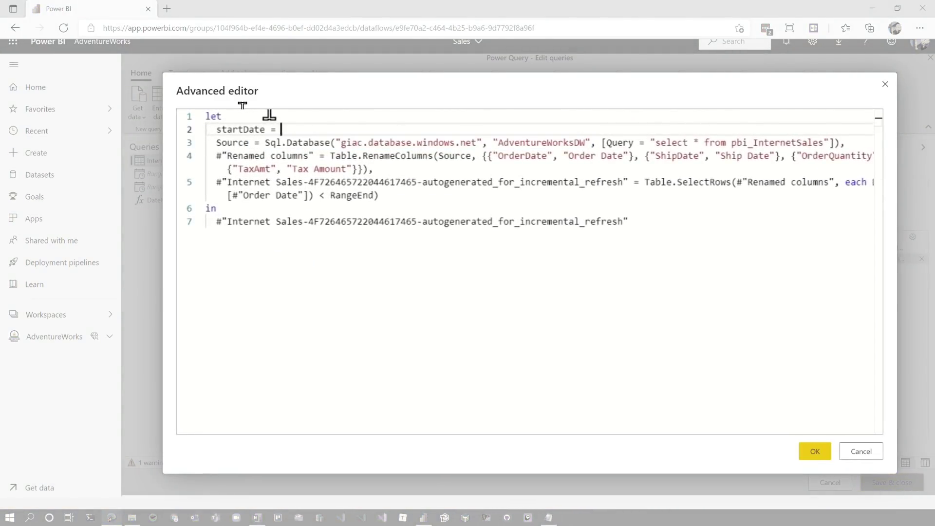
text(DateKey(RangeStart))
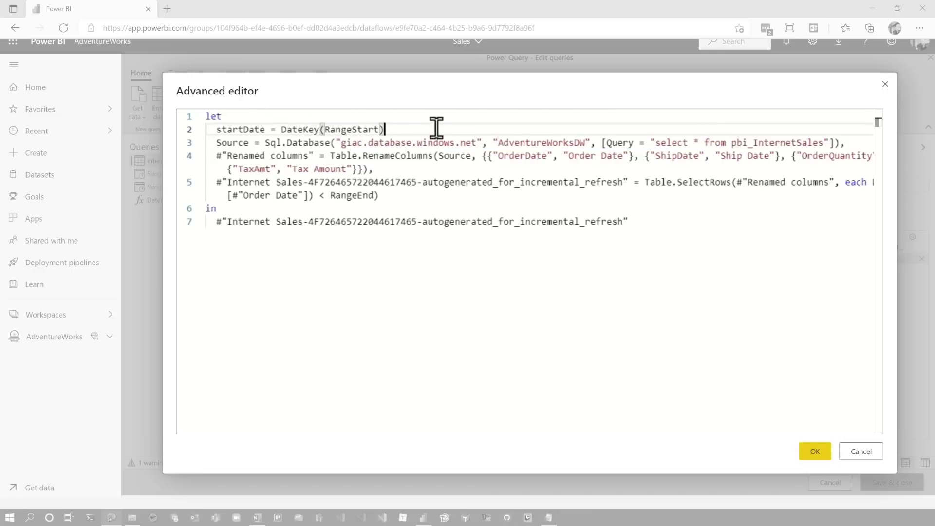
text(,)
key(Return)
text(endDate = Date)
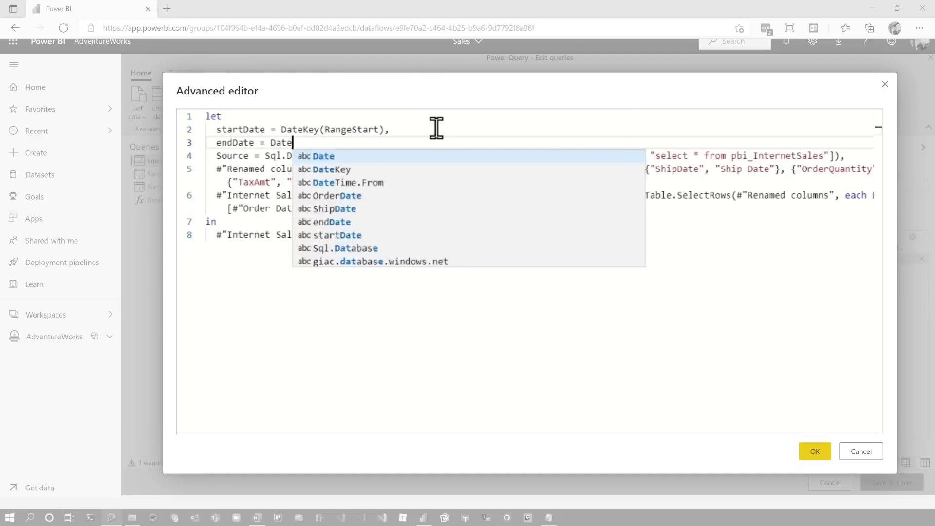
text(Key(RangeEnd))
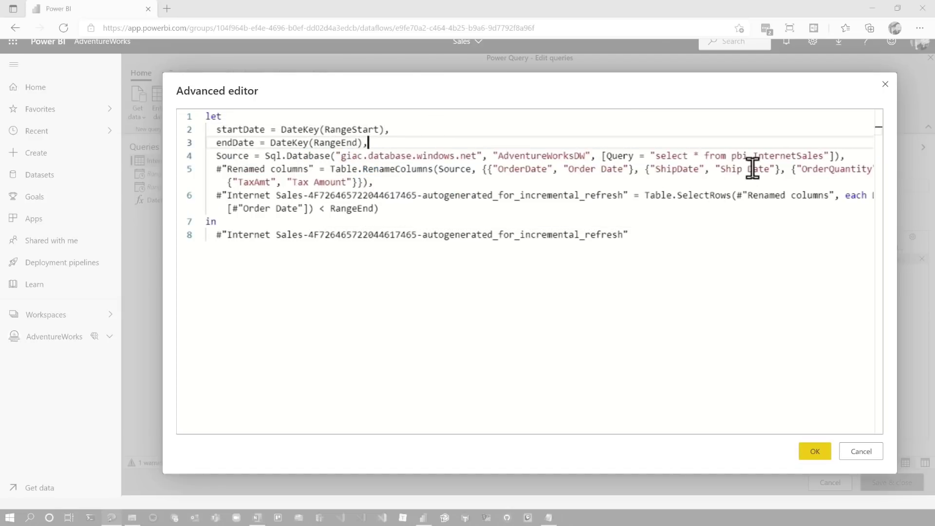
text(,)
key(Return)
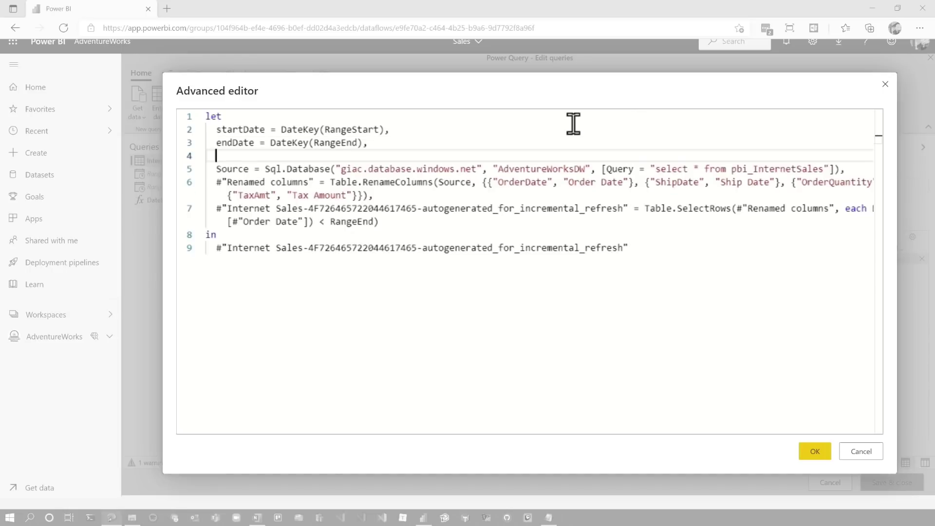
text(query =)
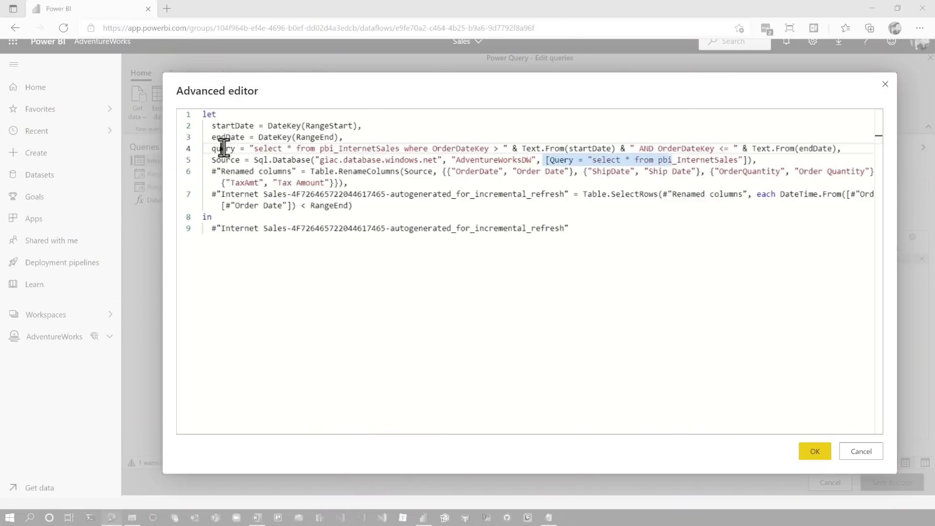
Set Source to [Query = query] and replace the SelectRows step with #"Renamed columns"
double_click(223, 148)
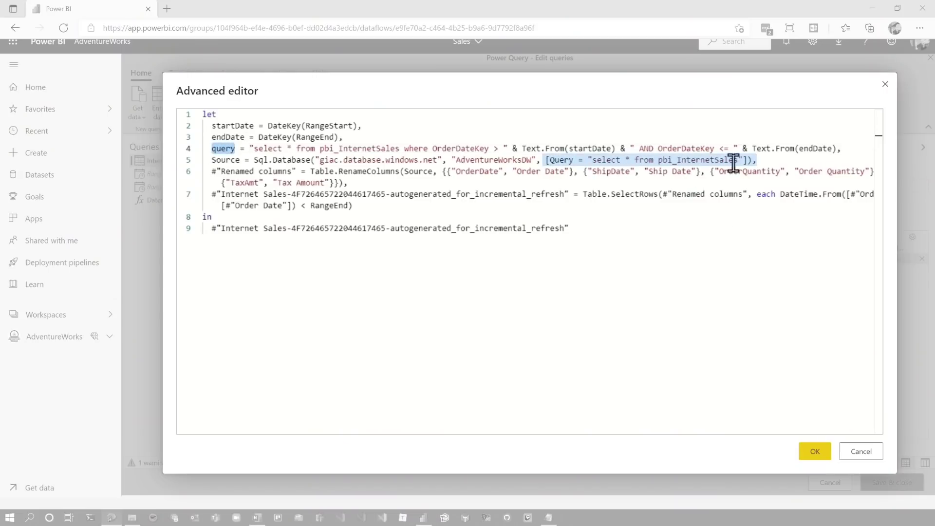
drag(745, 159, 587, 159)
text(query)
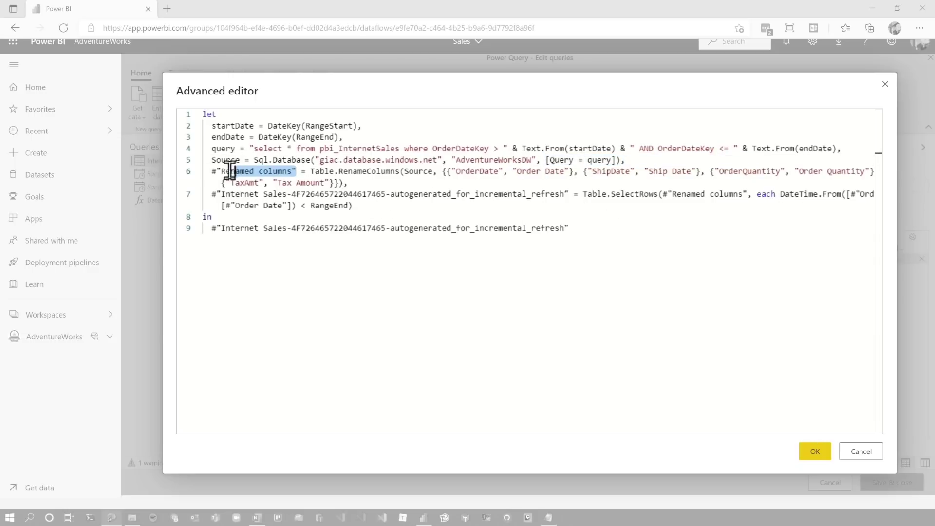
drag(359, 204, 583, 193)
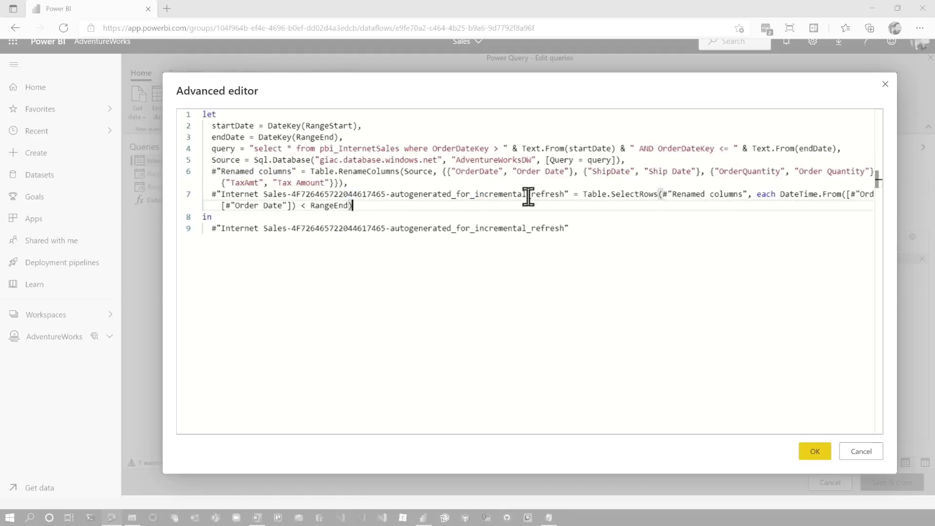
text(#"Renamed columns")
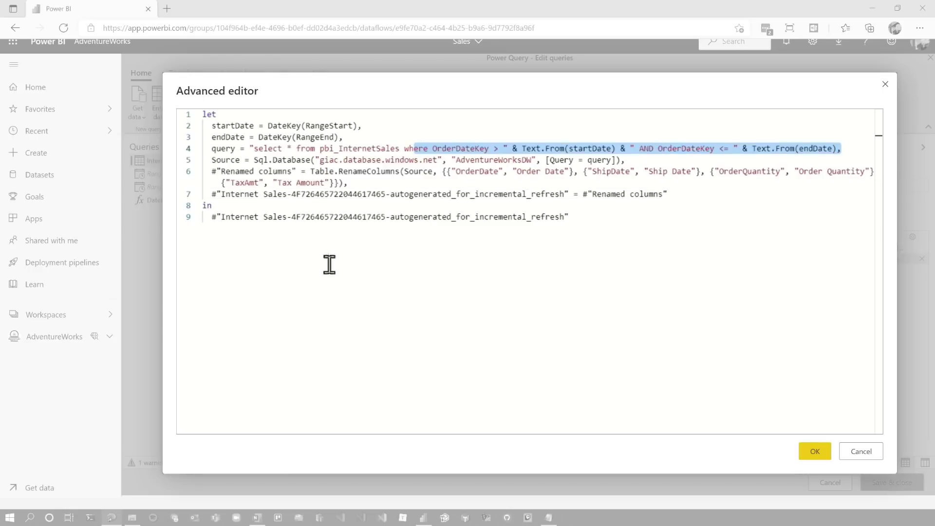
click(814, 453)
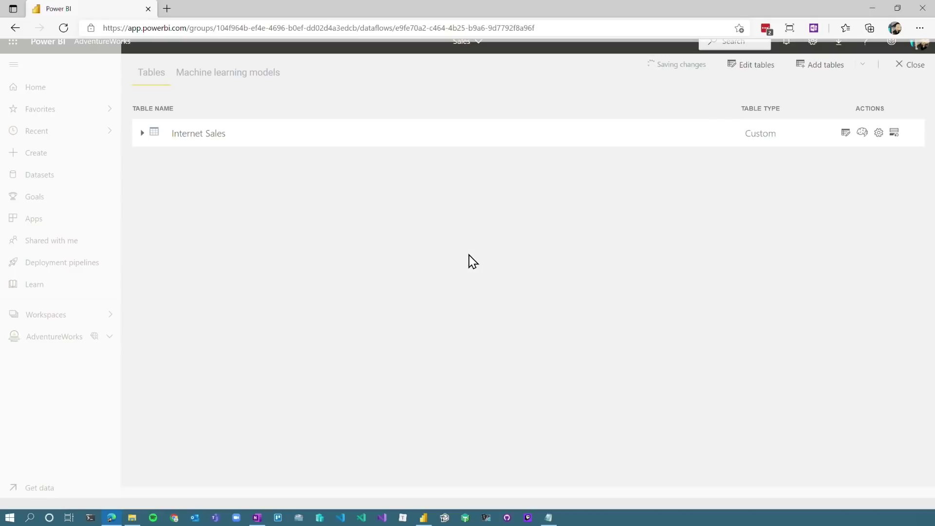
Save the Sales dataflow with Refresh now, then return to the AdventureWorks workspace
click(782, 138)
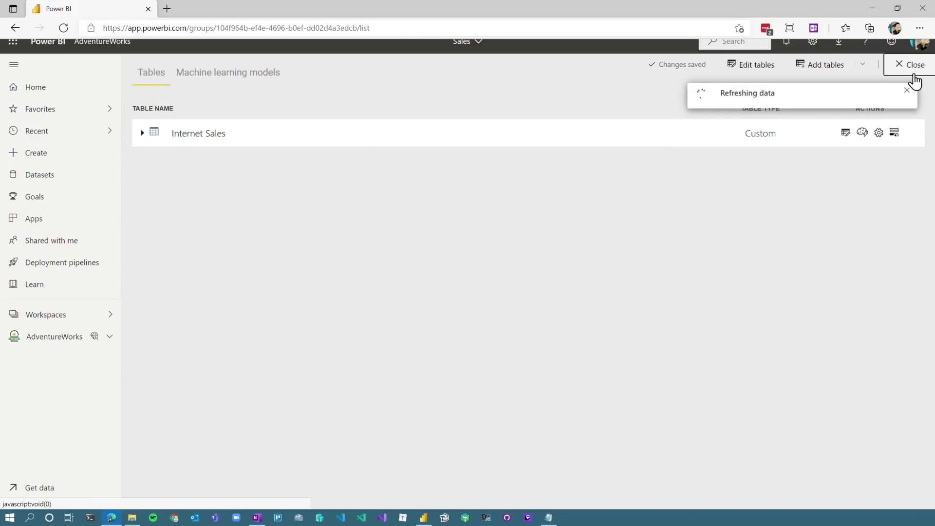
click(911, 66)
scroll(322, 331, down, 2)
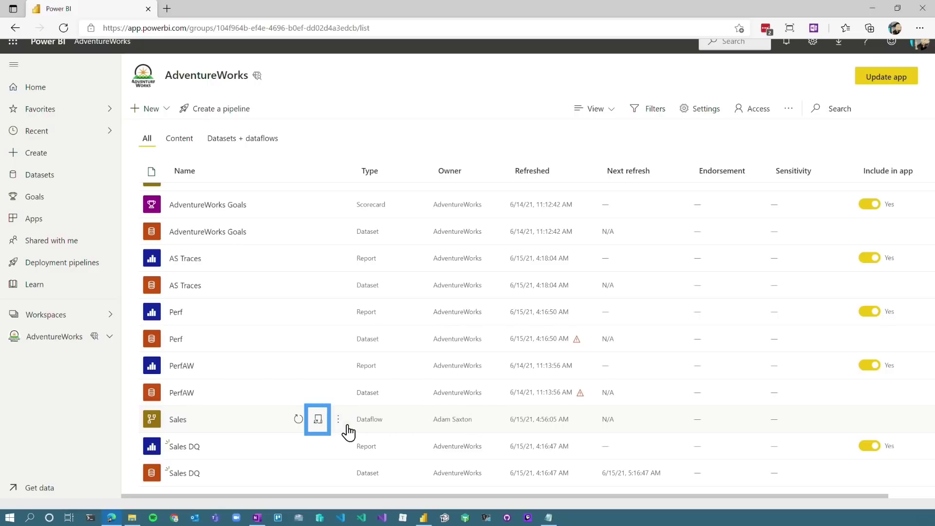
Download the latest Sales dataflow refresh run's history as CSV from its settings and open it
click(317, 420)
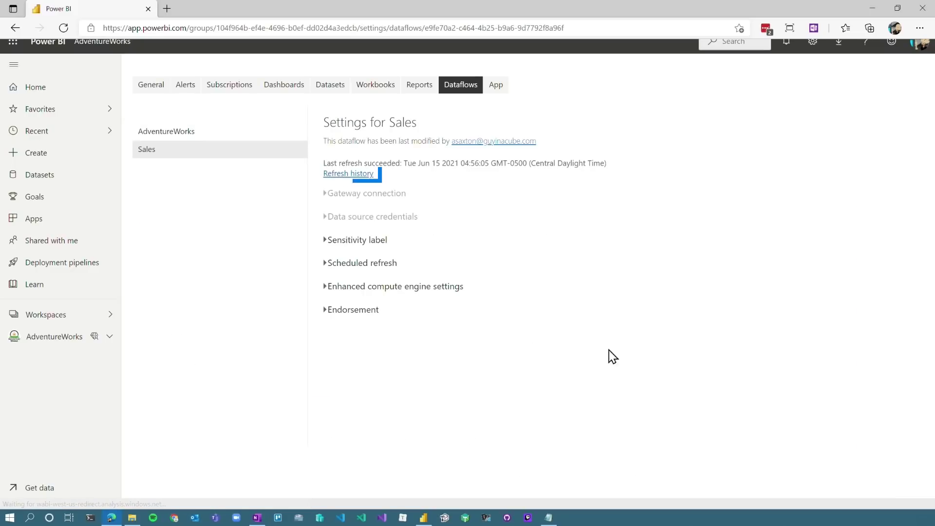
click(354, 174)
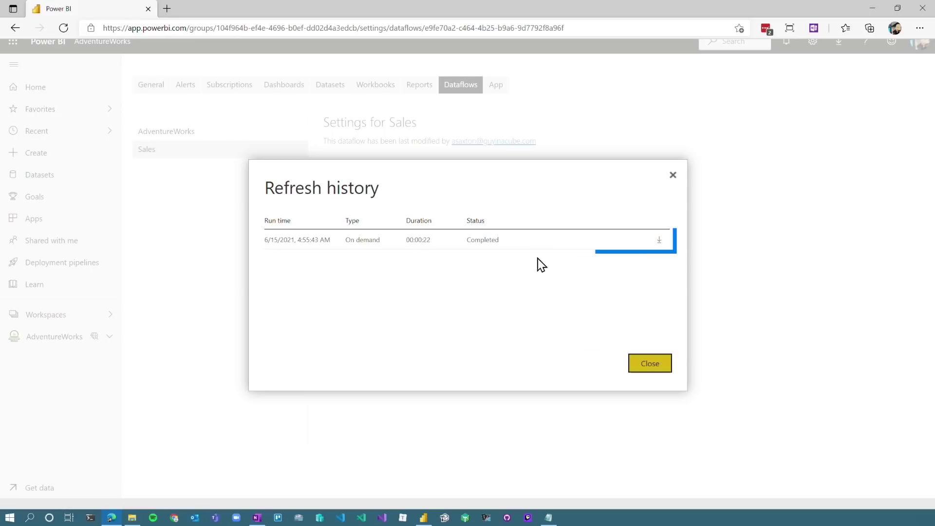
click(660, 242)
mouse_move(730, 72)
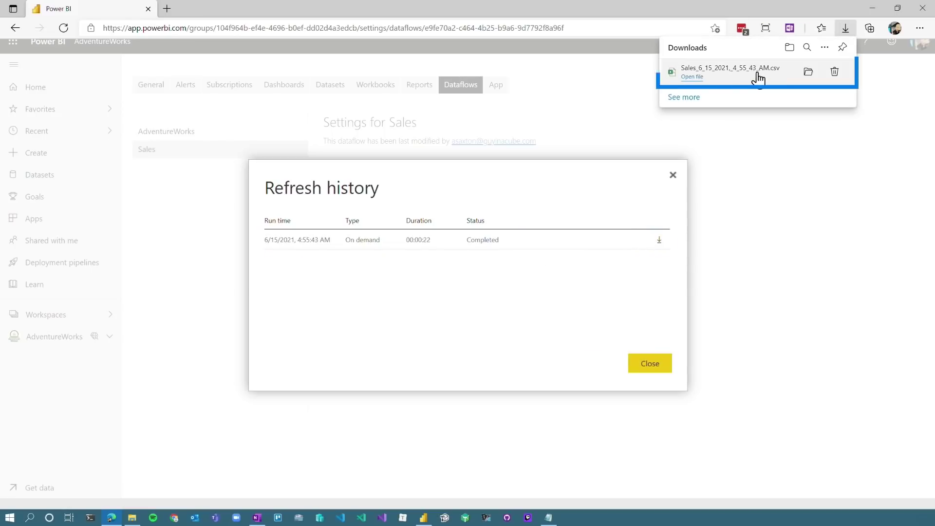
click(735, 79)
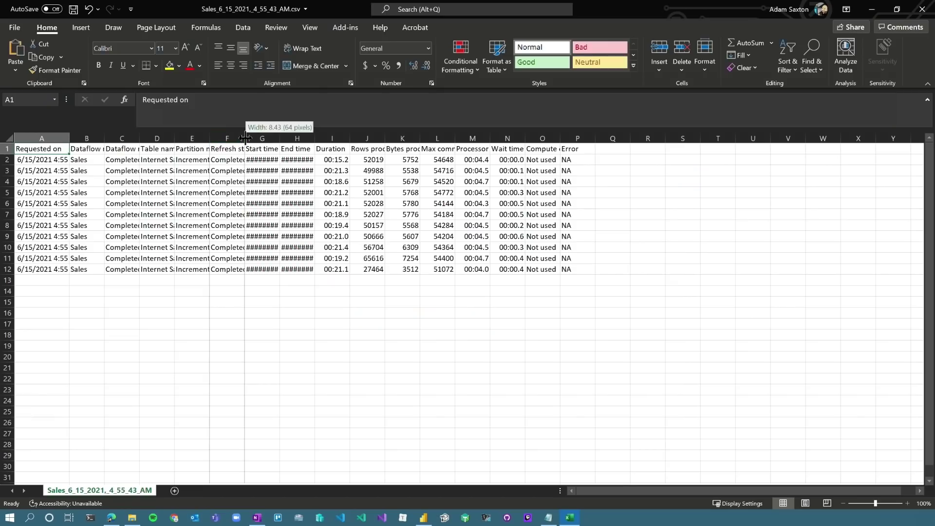
AutoFit the Refresh status, Partition name, Table name and Rows processed columns
double_click(245, 137)
double_click(210, 137)
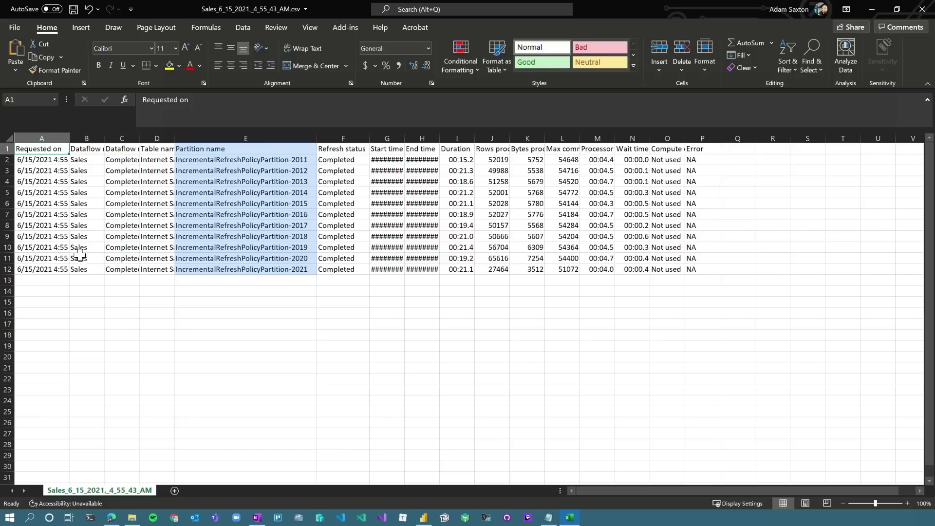
double_click(173, 137)
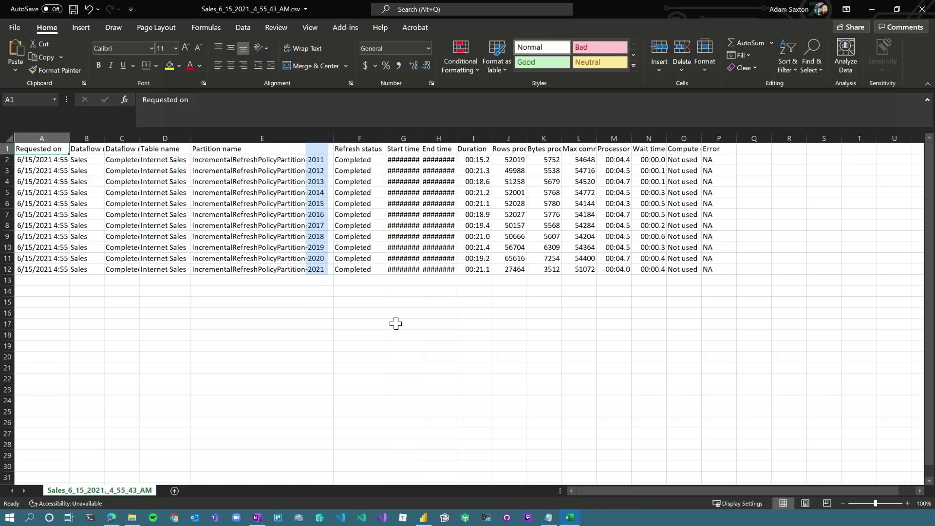
double_click(525, 140)
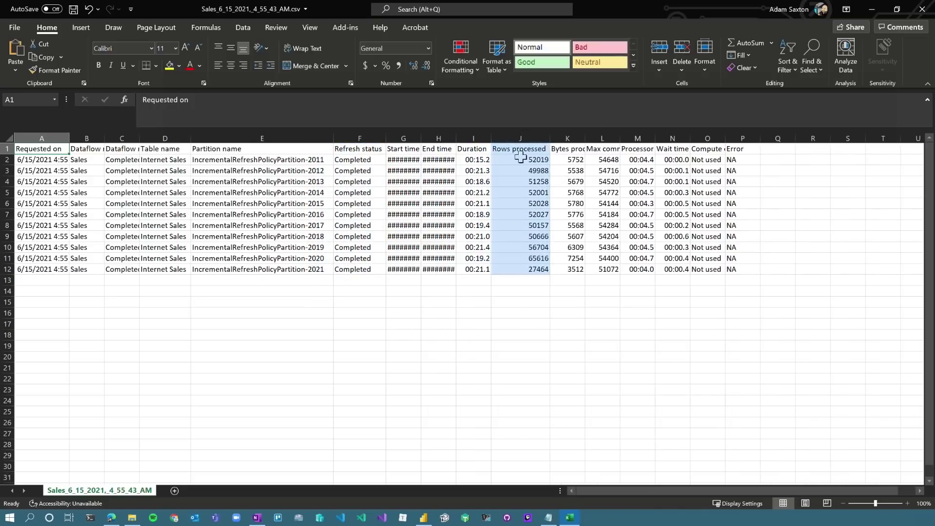